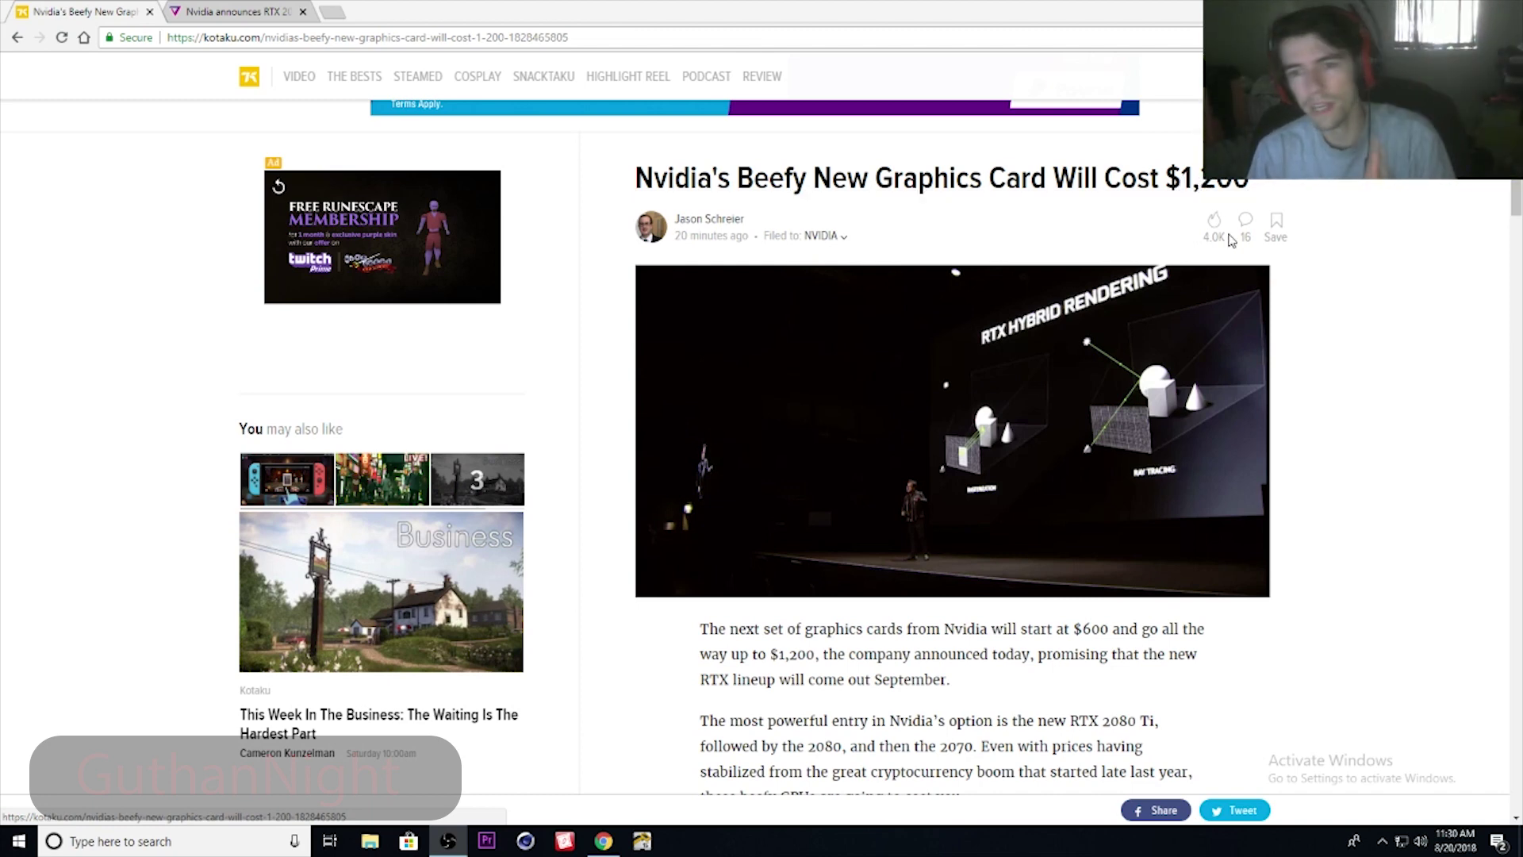
scroll(1250, 286, down, 2)
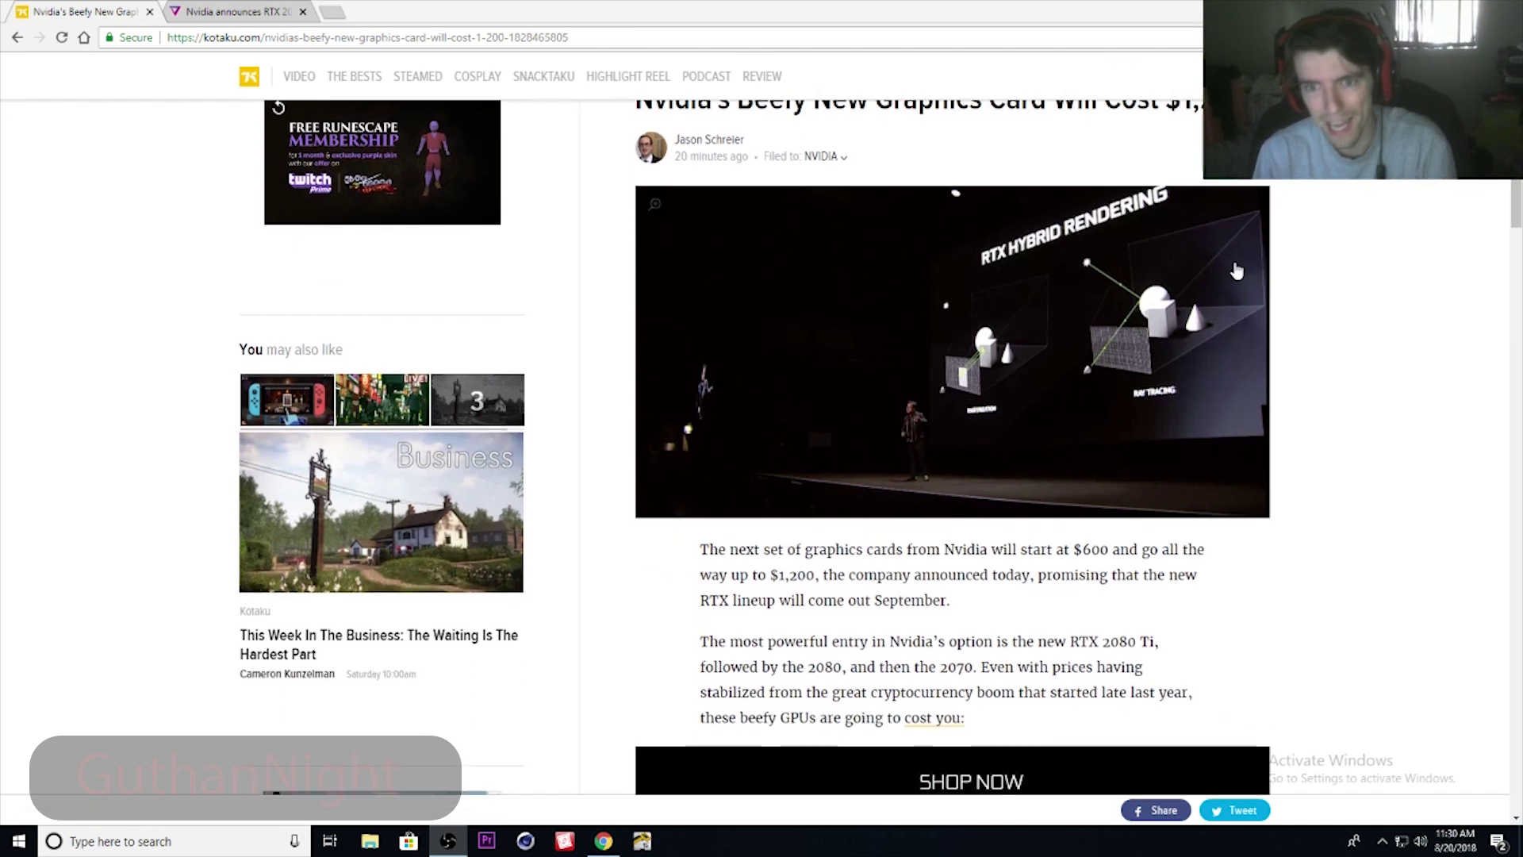
scroll(1262, 321, down, 1)
scroll(1265, 338, down, 1)
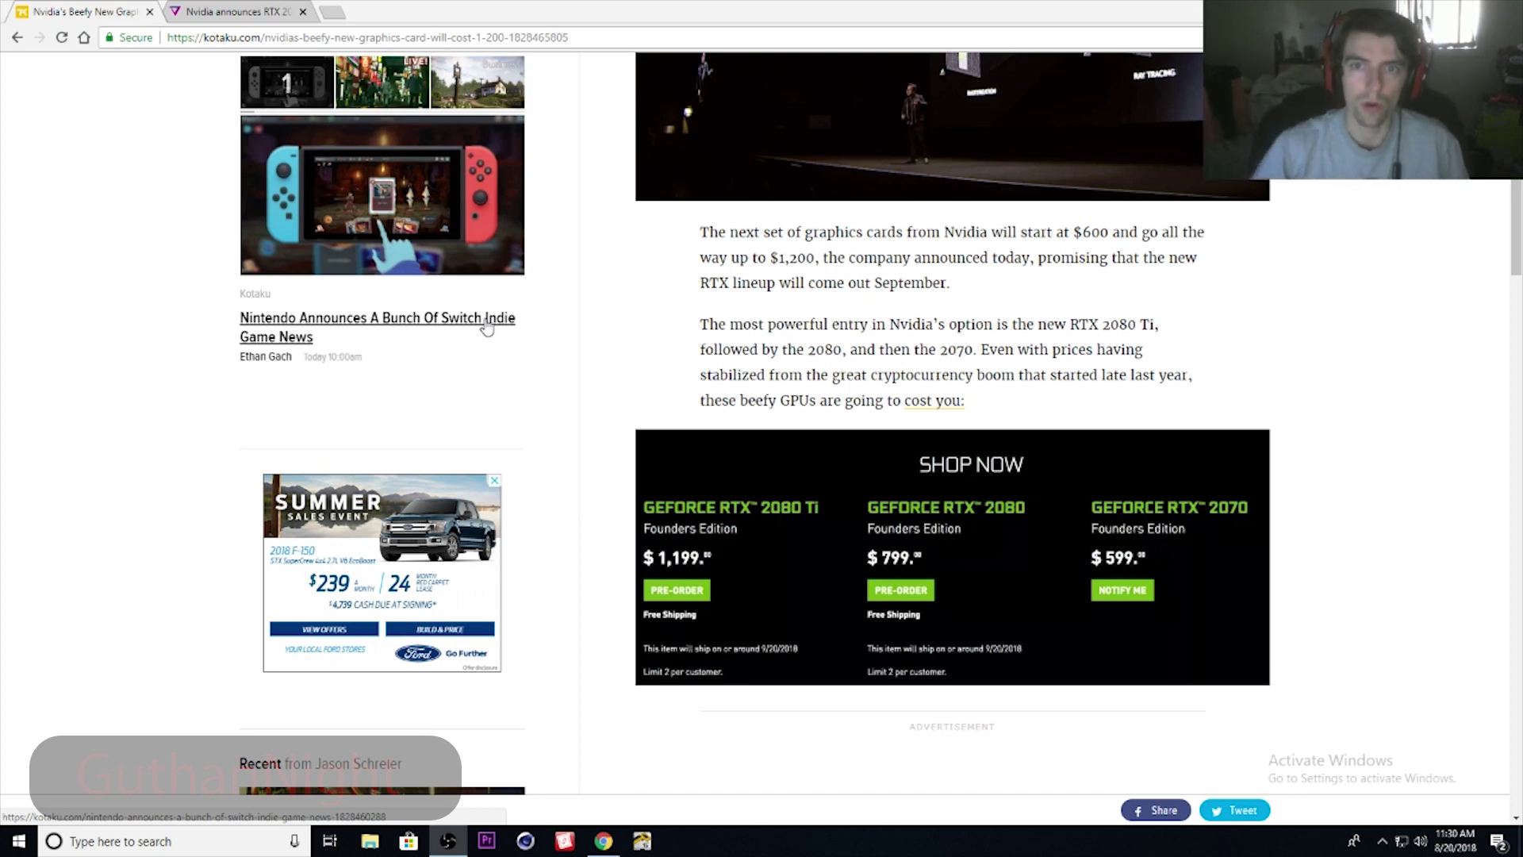
Step: Read The Verge's RTX 2080 article, highlighting then deselecting the Founders Edition pricing sentence
click(237, 12)
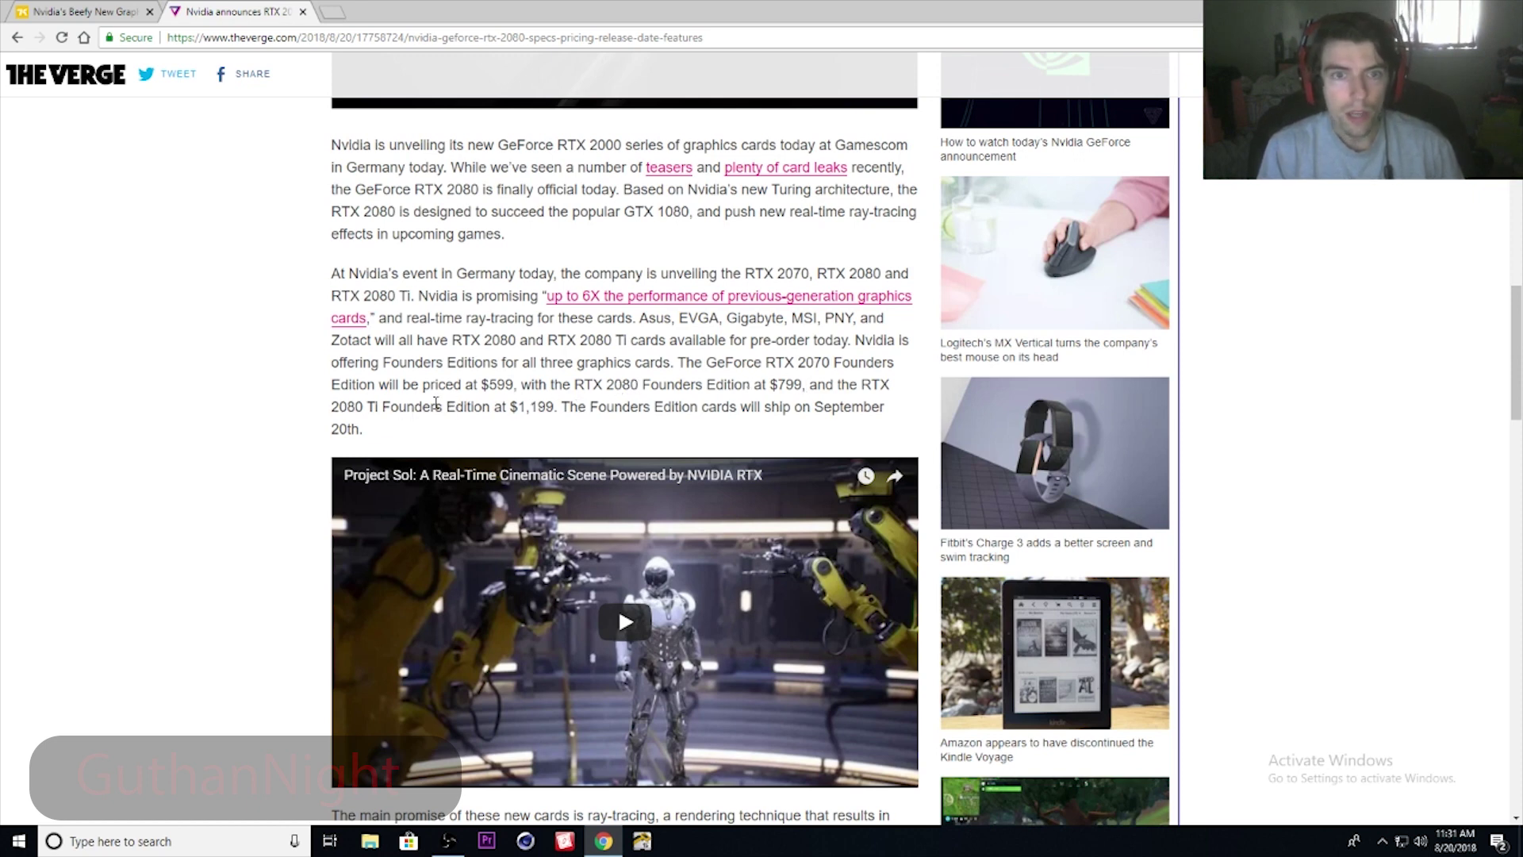
drag(341, 403, 464, 384)
click(563, 412)
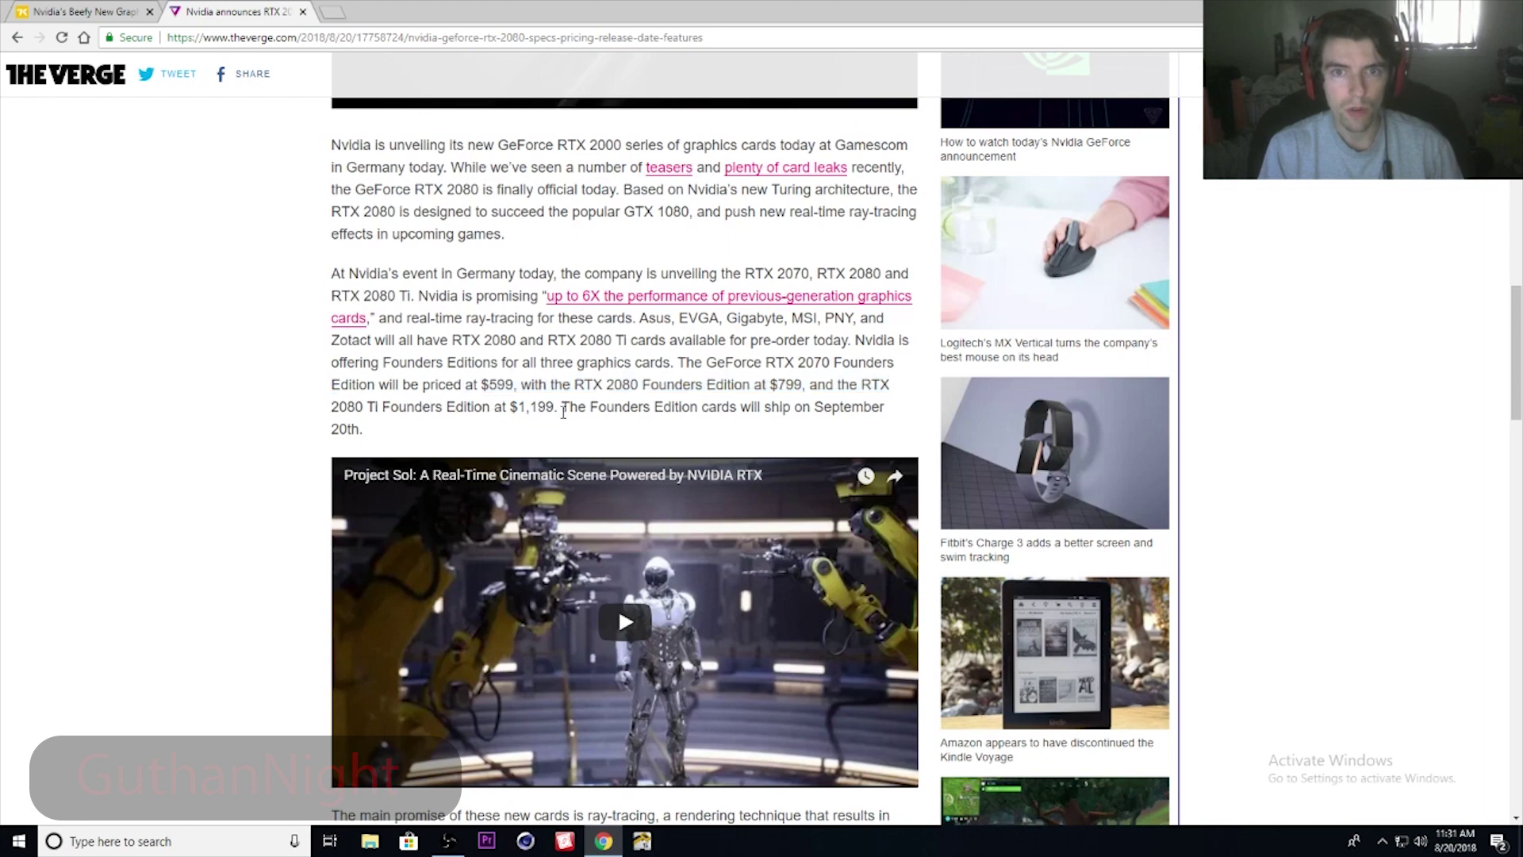
drag(573, 411, 816, 406)
scroll(833, 405, down, 2)
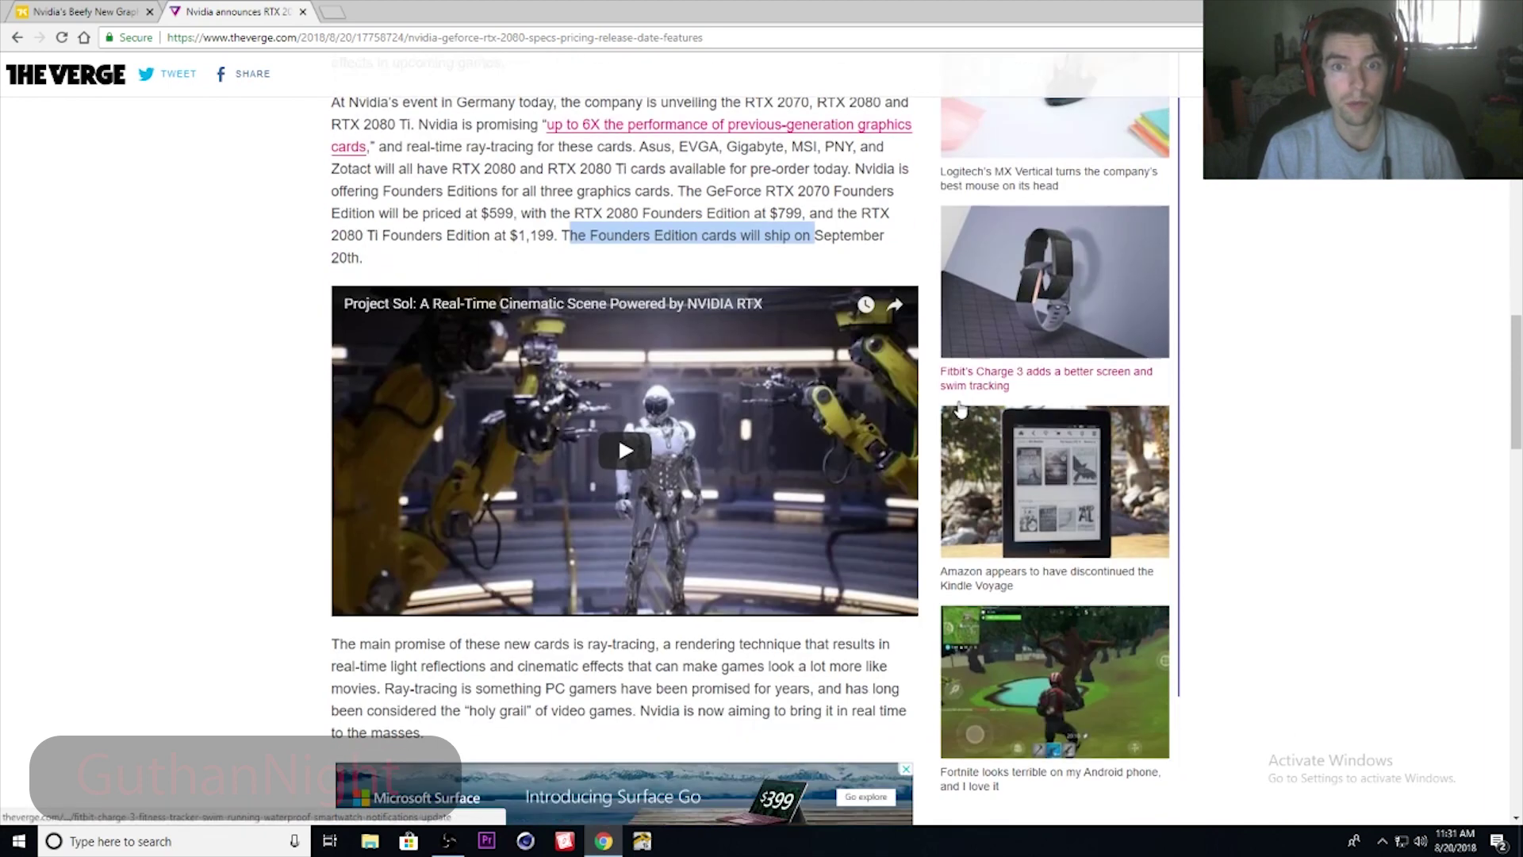
scroll(927, 394, down, 2)
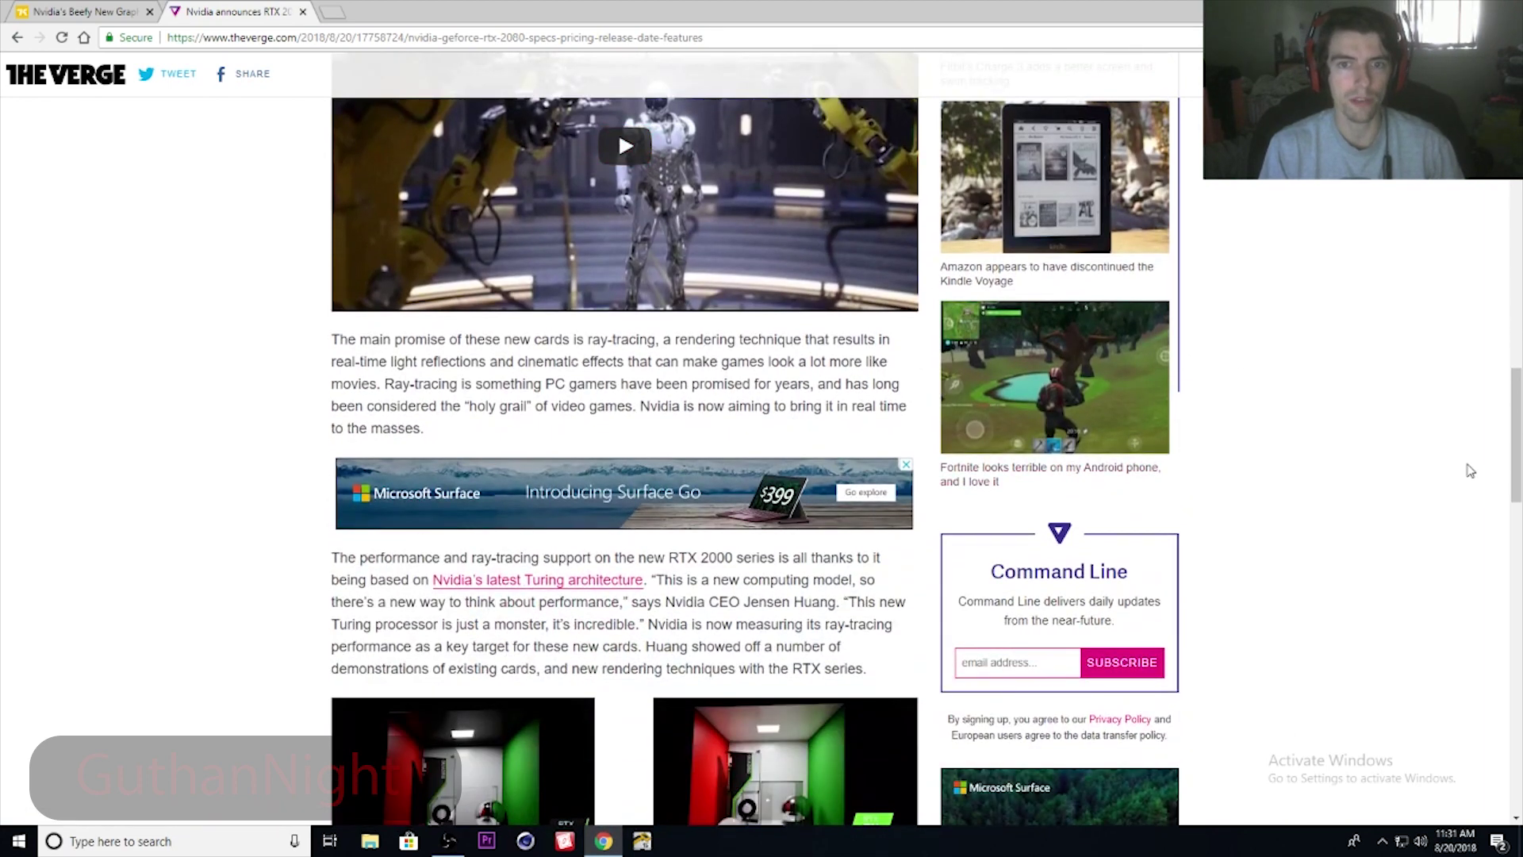
scroll(1281, 495, up, 3)
Step: Switch back to the Kotaku tab with the RTX 2070, 2080 and 2080 Ti price chart
click(107, 12)
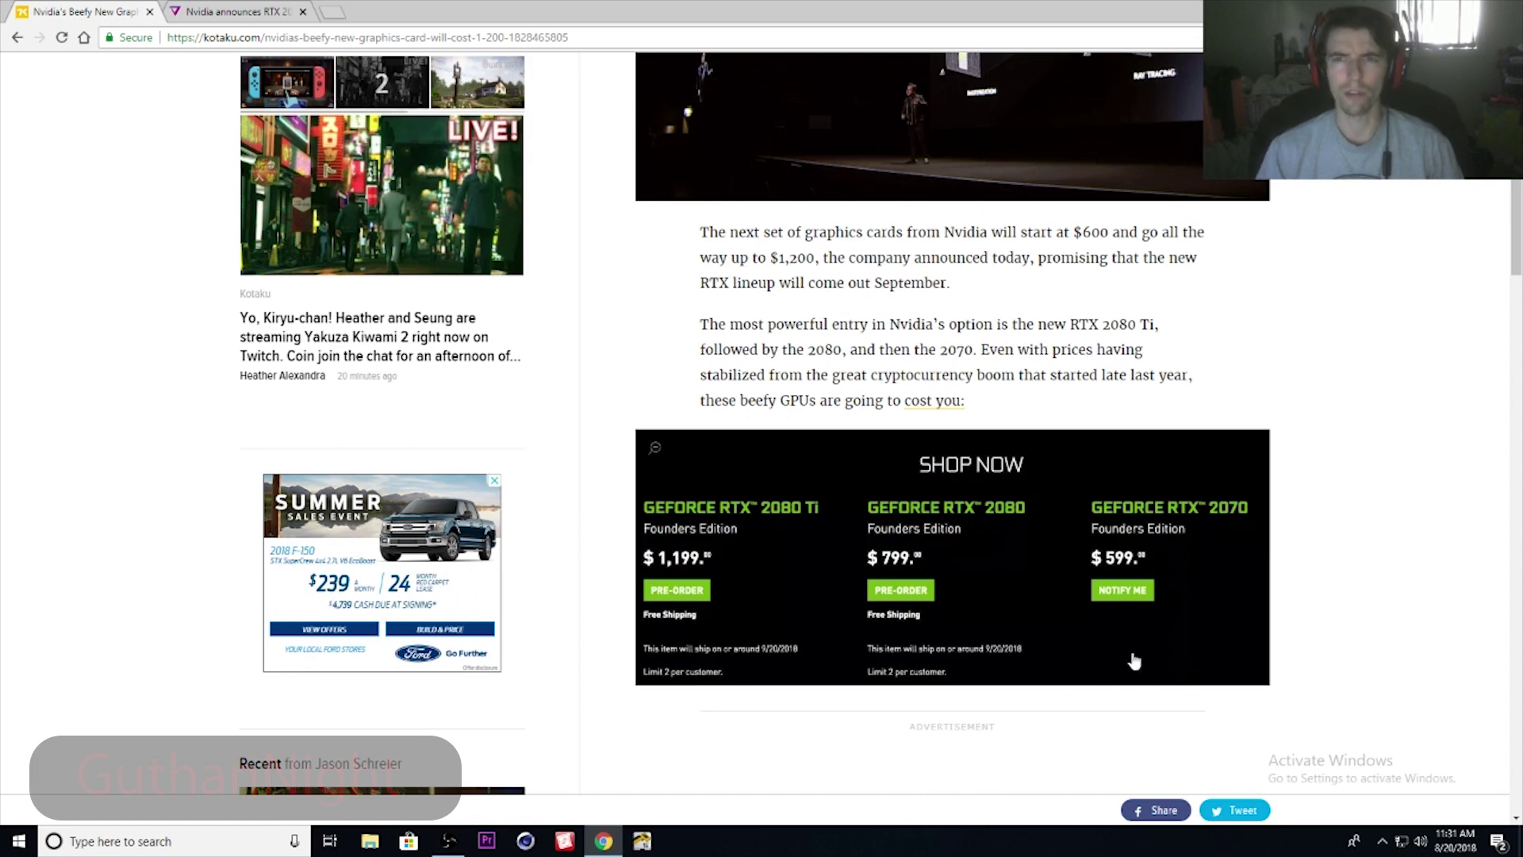
scroll(1132, 661, down, 3)
scroll(829, 587, up, 3)
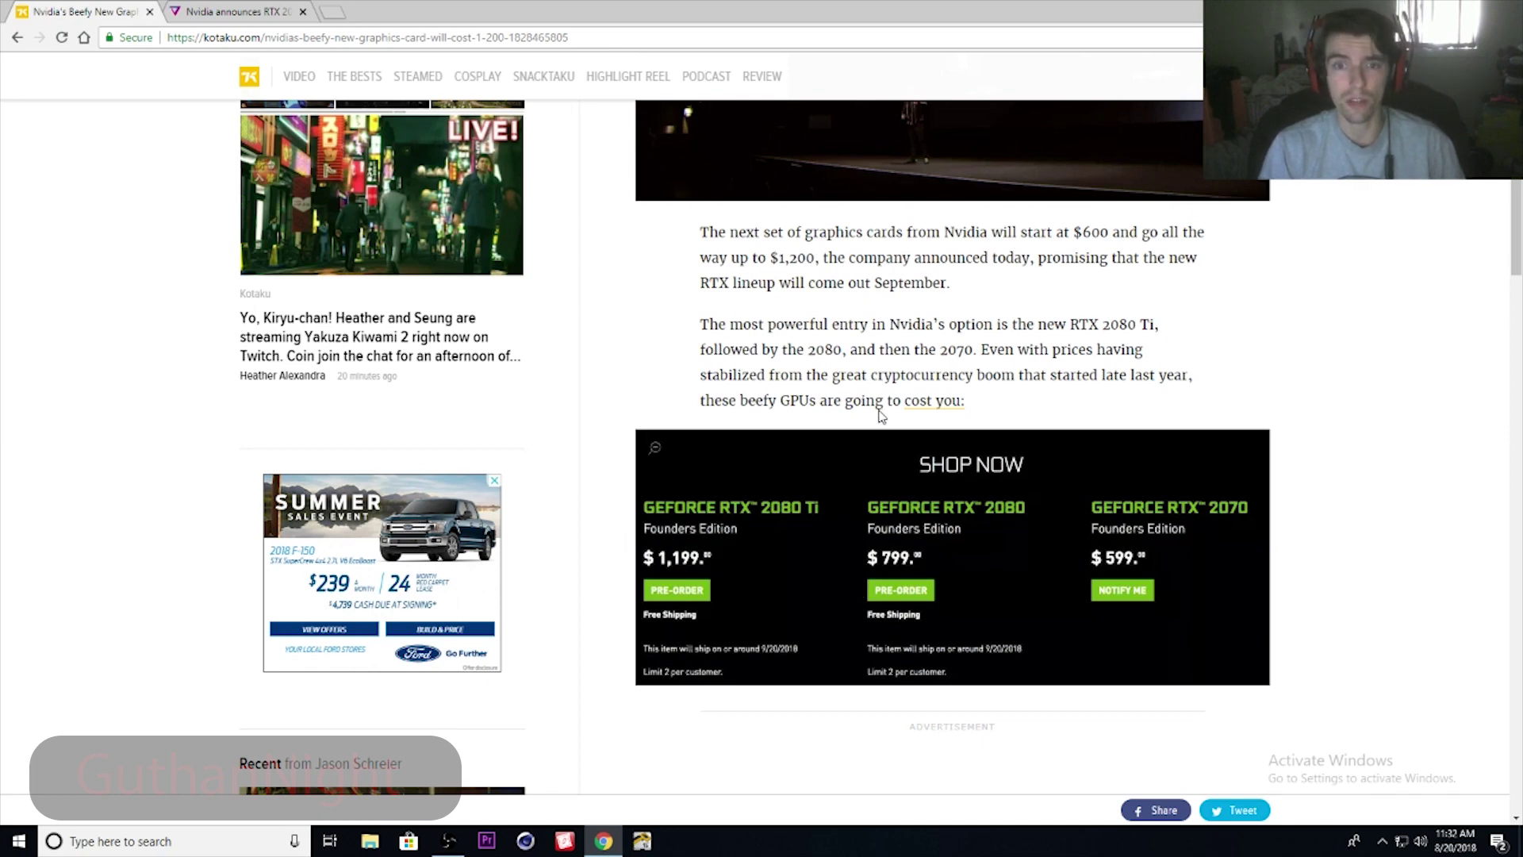
scroll(1046, 455, up, 2)
scroll(1045, 454, up, 2)
scroll(1045, 455, up, 5)
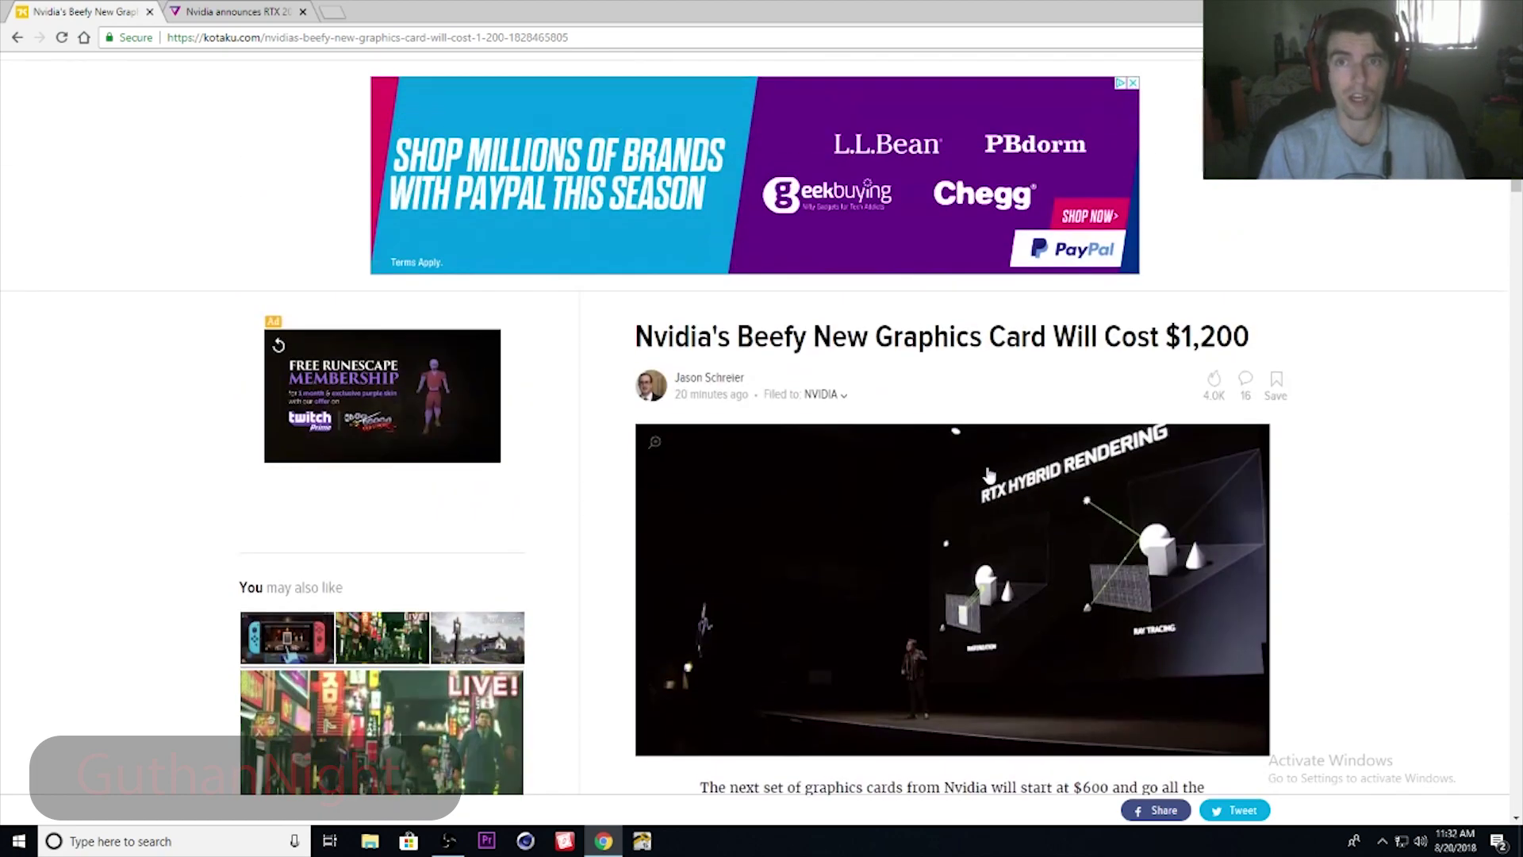
click(219, 11)
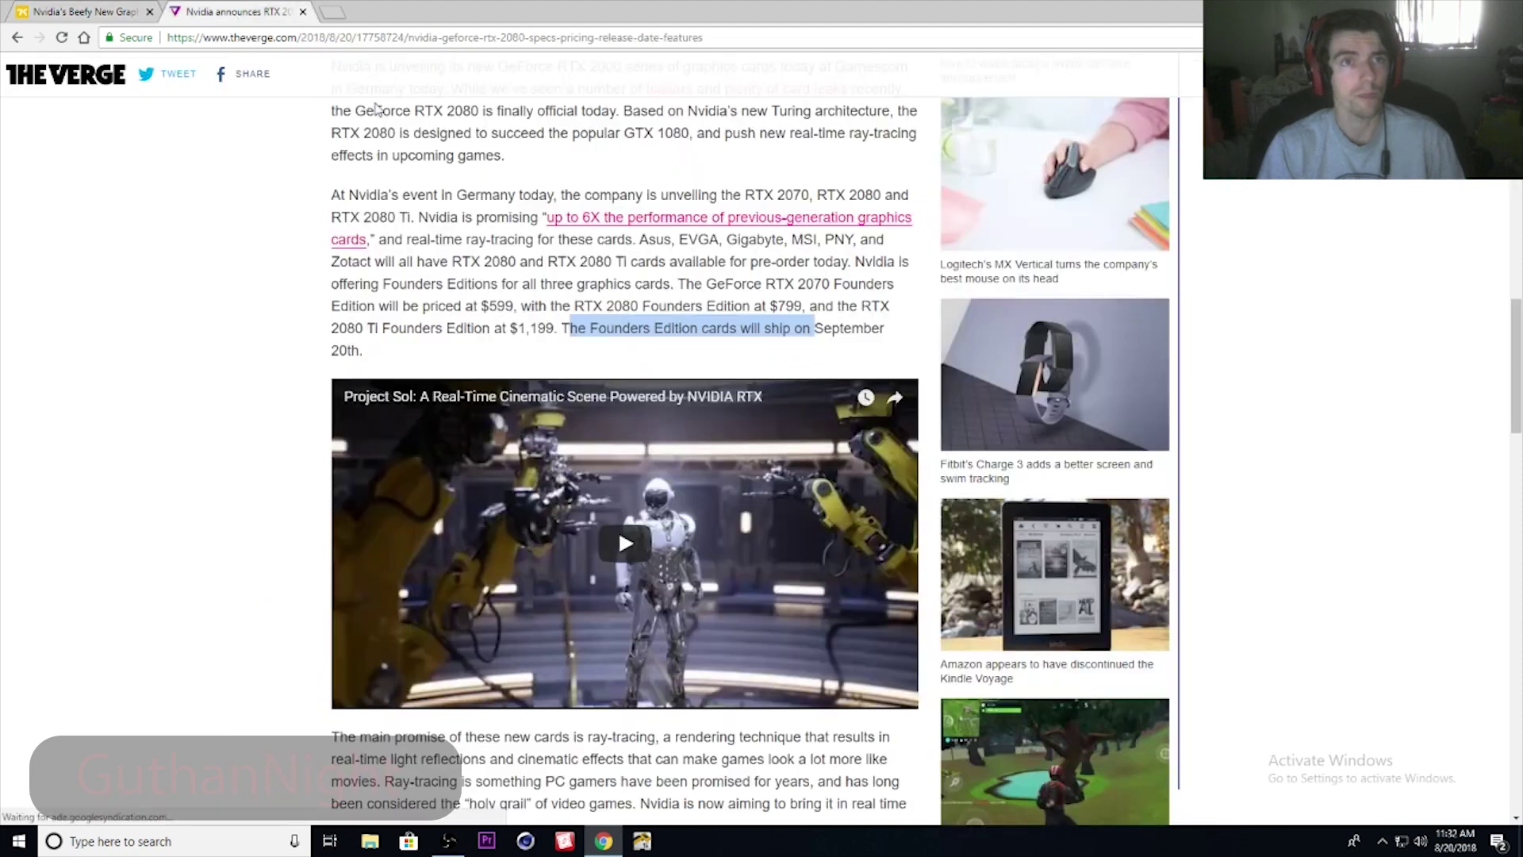
click(405, 347)
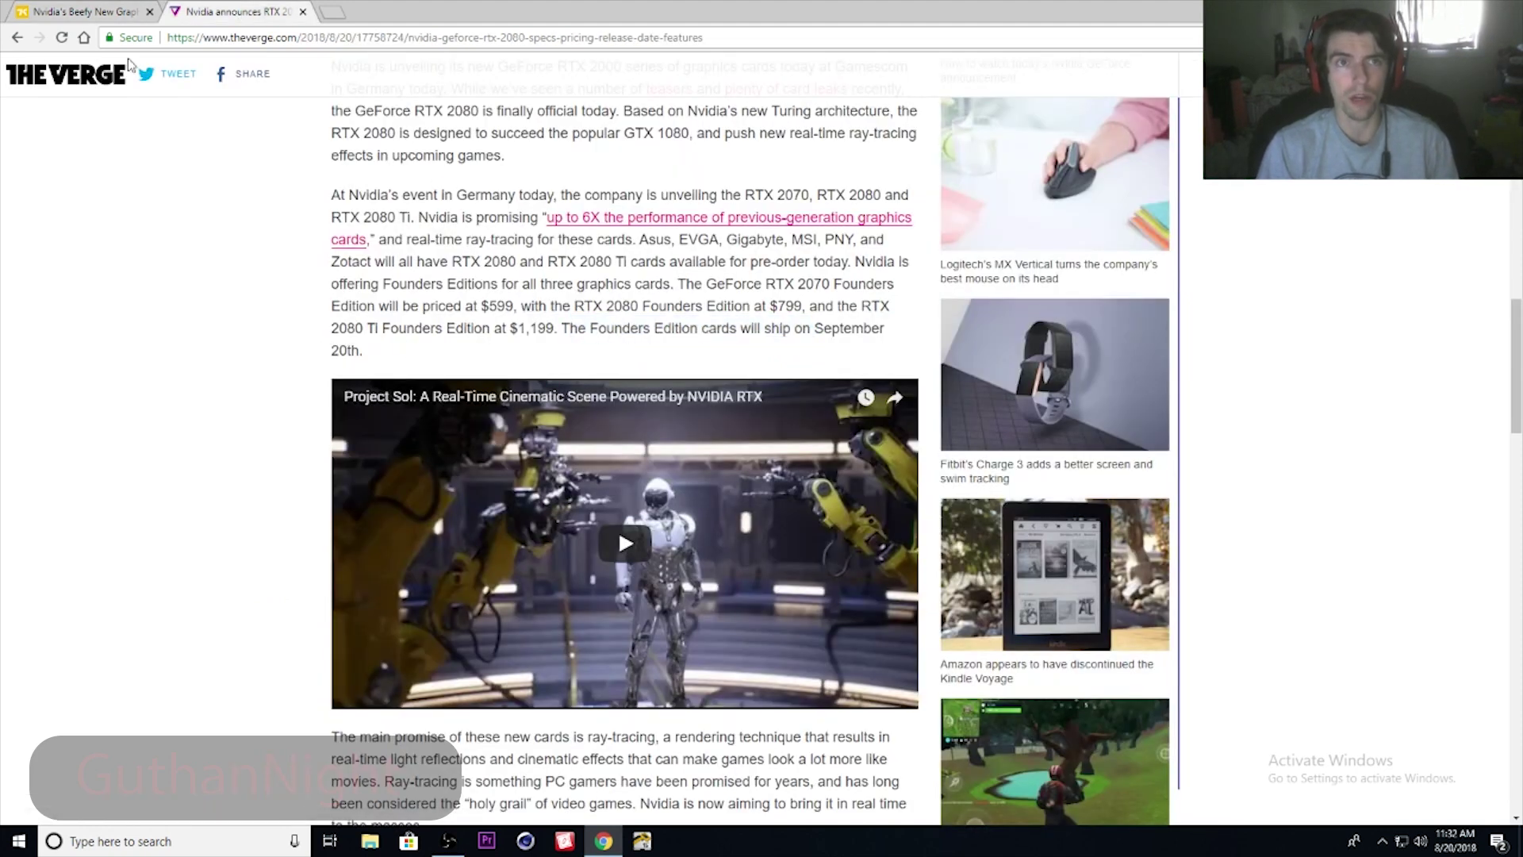
click(83, 11)
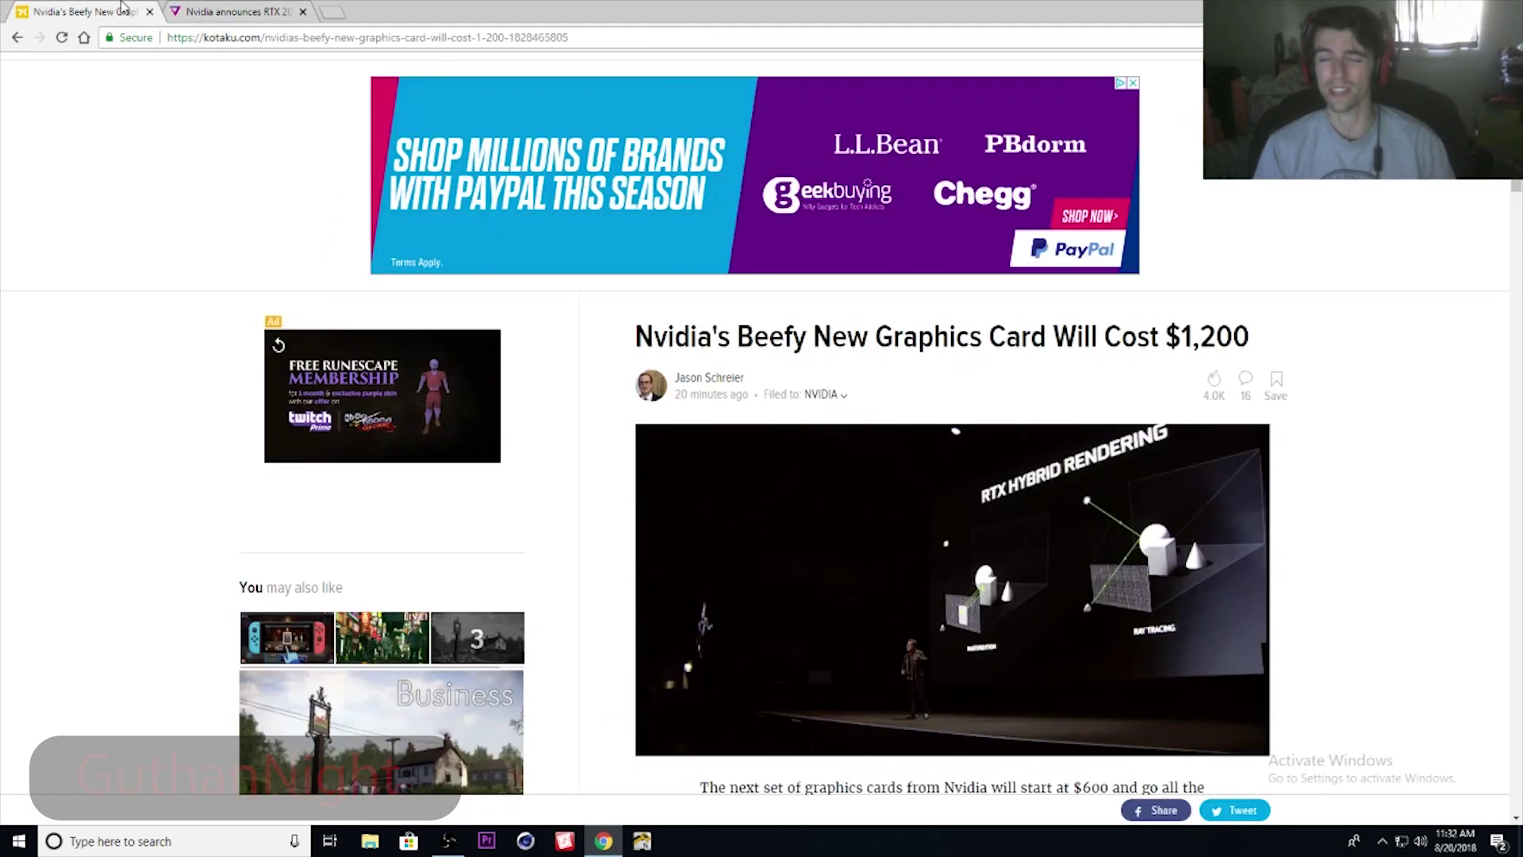